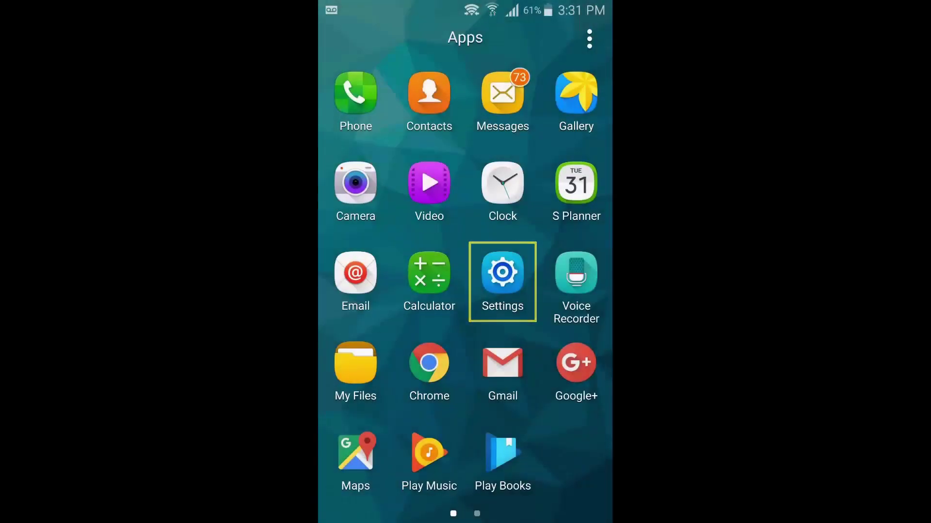
# Step: Confirm Contacts sync is on for the Google account in Settings, then return home
pyautogui.click(502, 273)
pyautogui.scroll(-10, 465, 291)
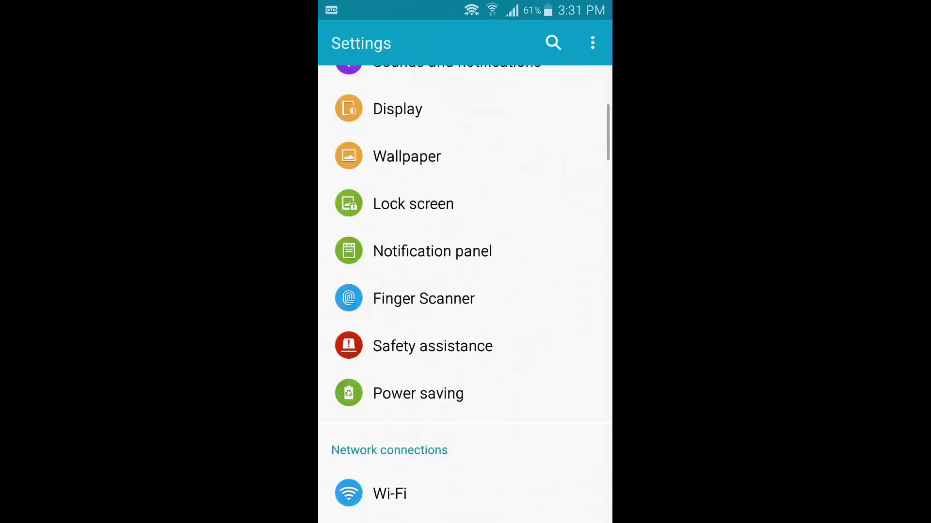
pyautogui.scroll(5, 466, 291)
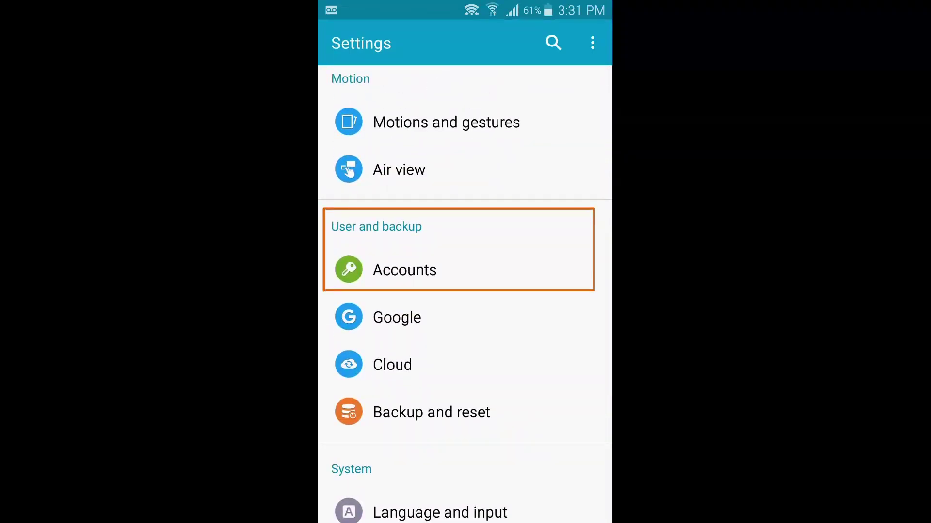
pyautogui.click(404, 270)
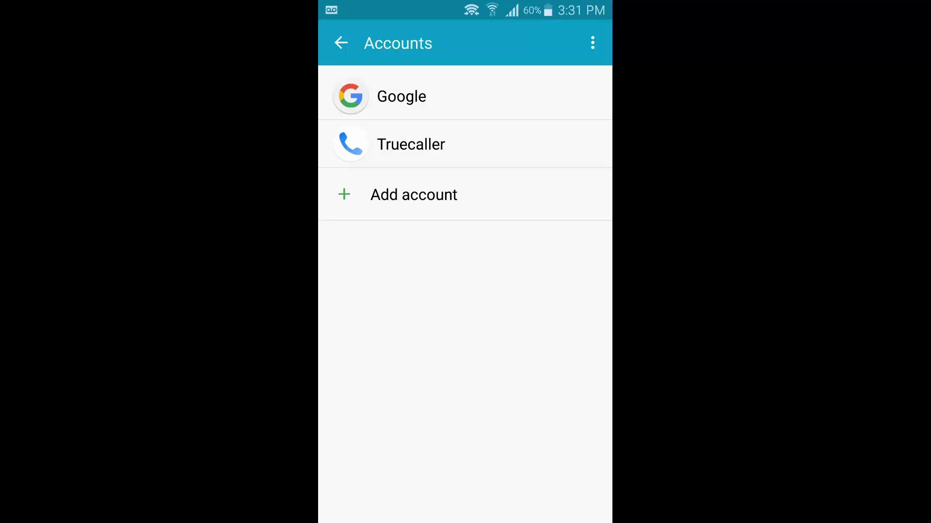
pyautogui.click(402, 97)
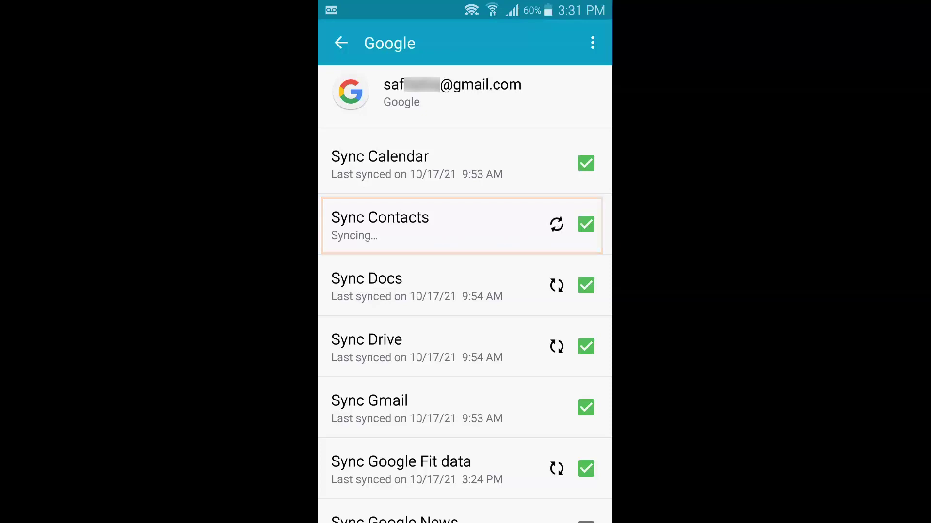
pyautogui.press('Home')
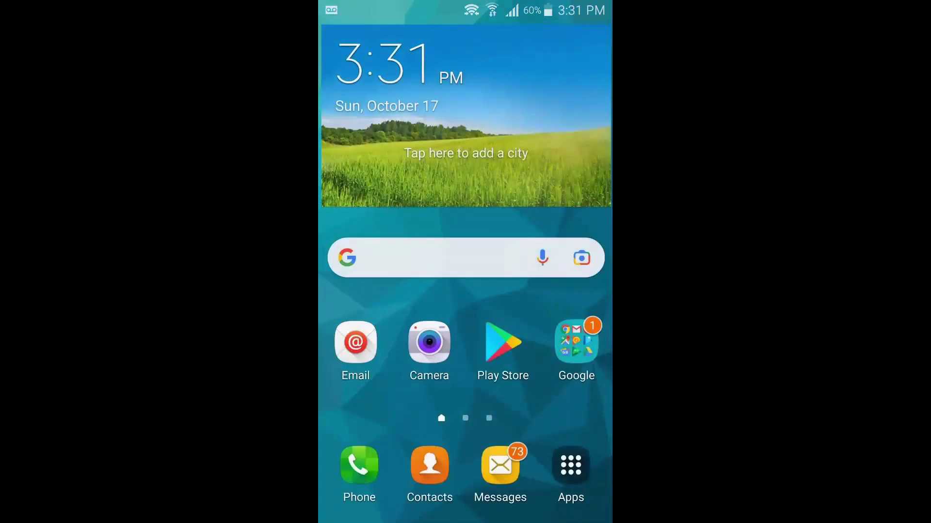
# Step: Launch Contacts from the app drawer and bring up the contact list's options menu
pyautogui.click(570, 465)
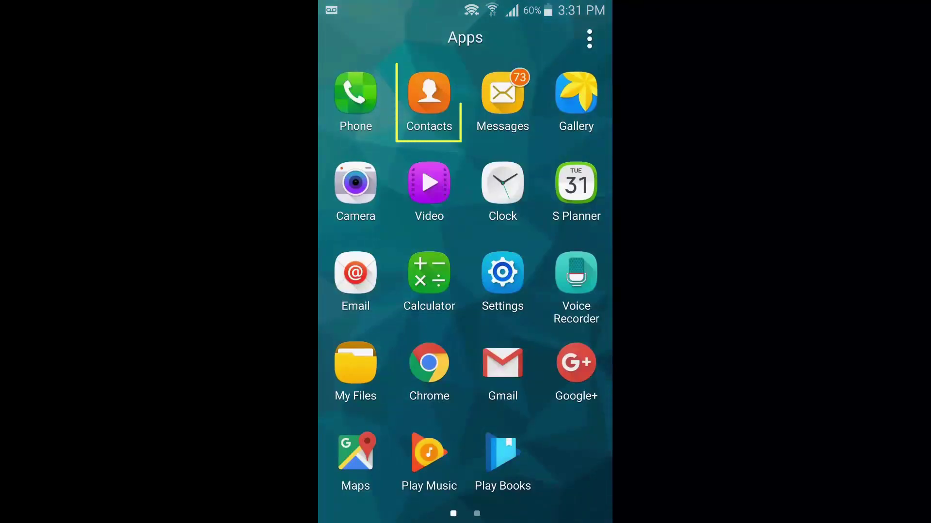
pyautogui.click(429, 93)
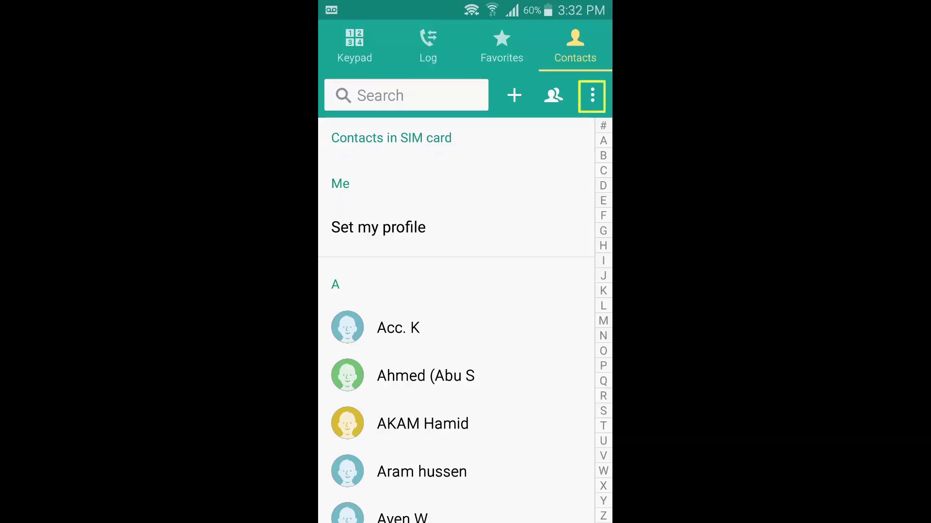
pyautogui.click(592, 95)
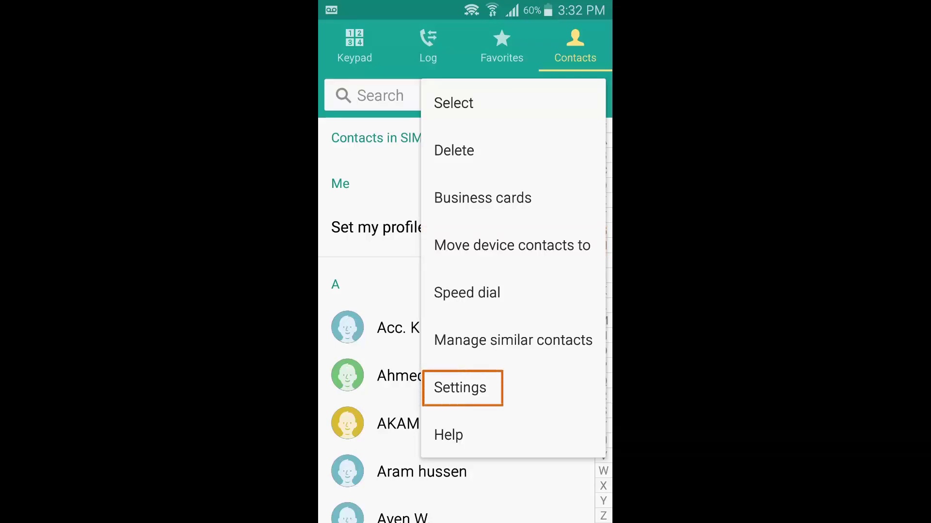
# Step: Start importing contacts from the SIM card via the Contacts settings' Import/Export options
pyautogui.click(460, 388)
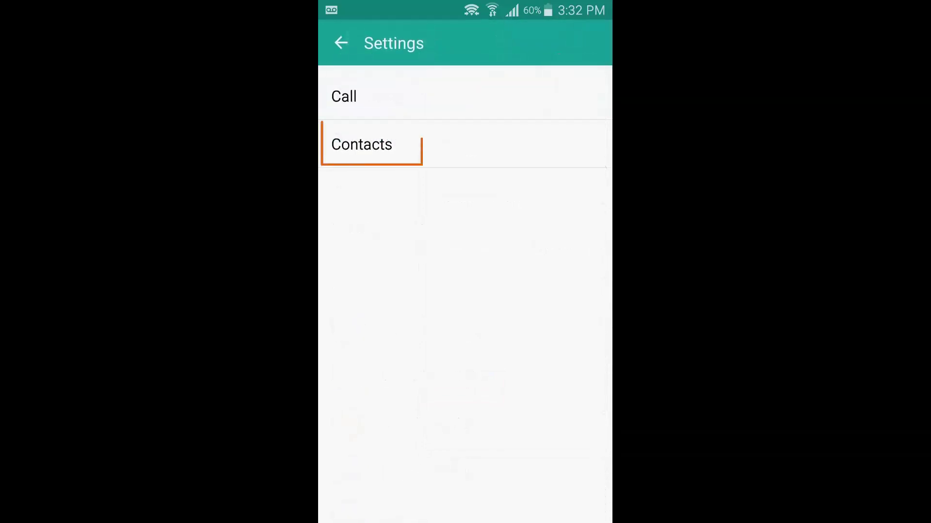
pyautogui.click(371, 144)
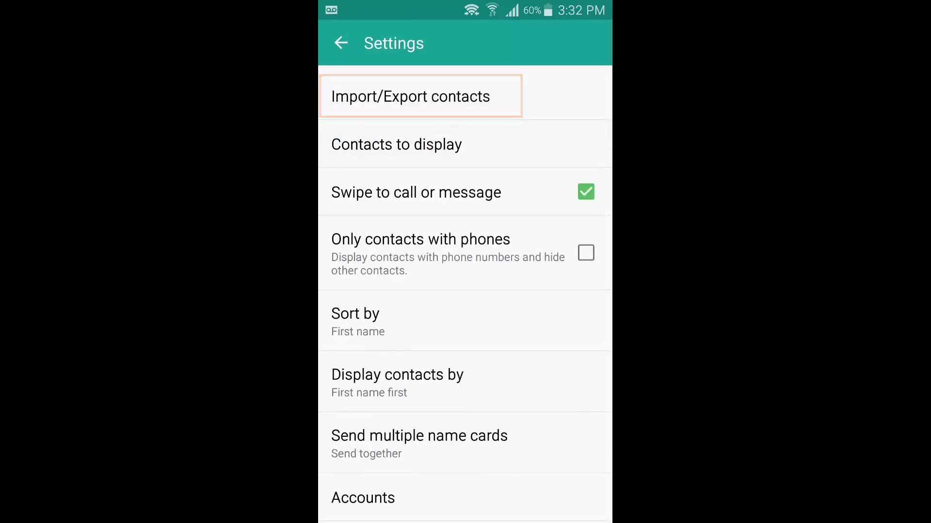
pyautogui.click(410, 96)
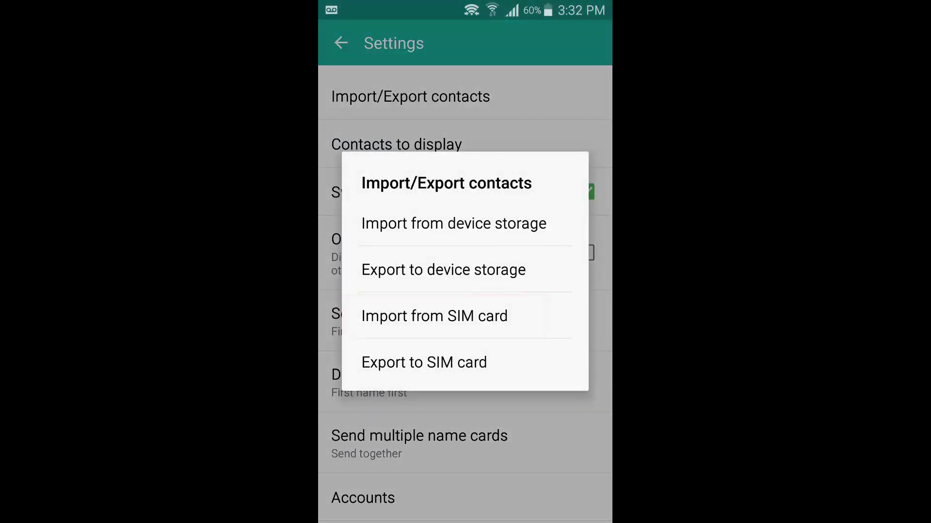
pyautogui.click(434, 316)
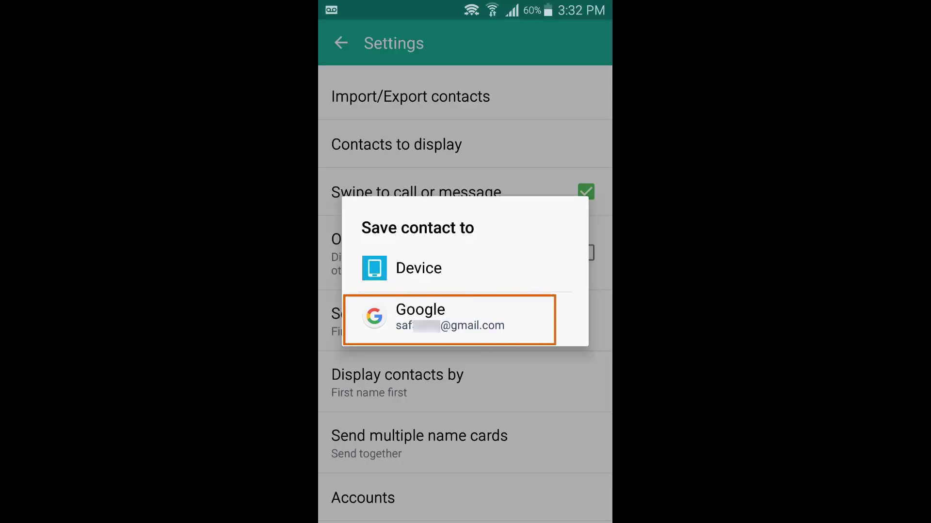
# Step: Save all 63 selected SIM contacts to the Google account
pyautogui.click(450, 318)
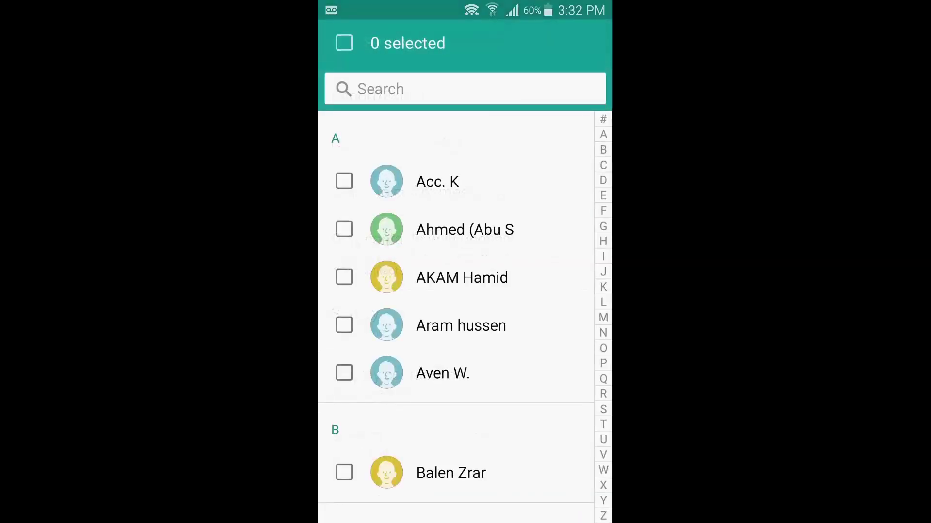
pyautogui.click(344, 42)
pyautogui.click(585, 43)
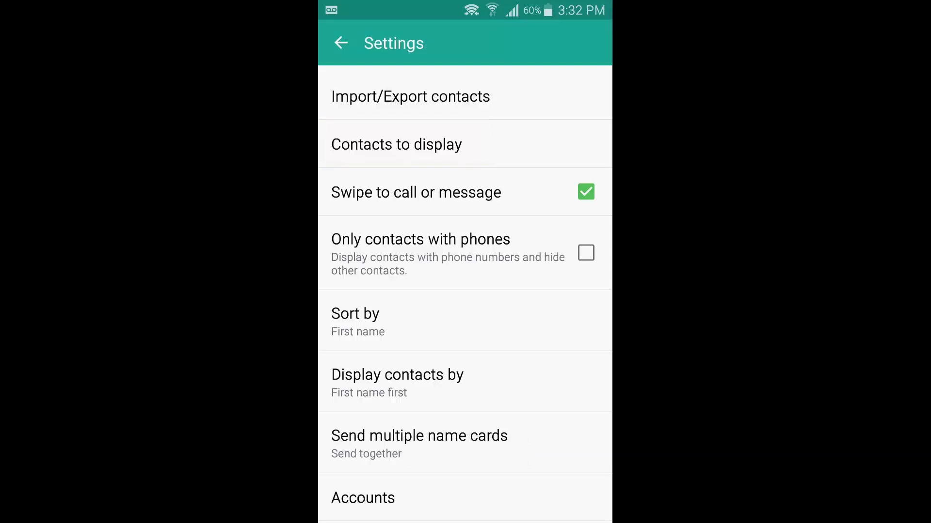
# Step: Set Contacts to display the Gmail account's contacts and return to the contact list
pyautogui.click(465, 144)
pyautogui.click(341, 43)
pyautogui.click(340, 43)
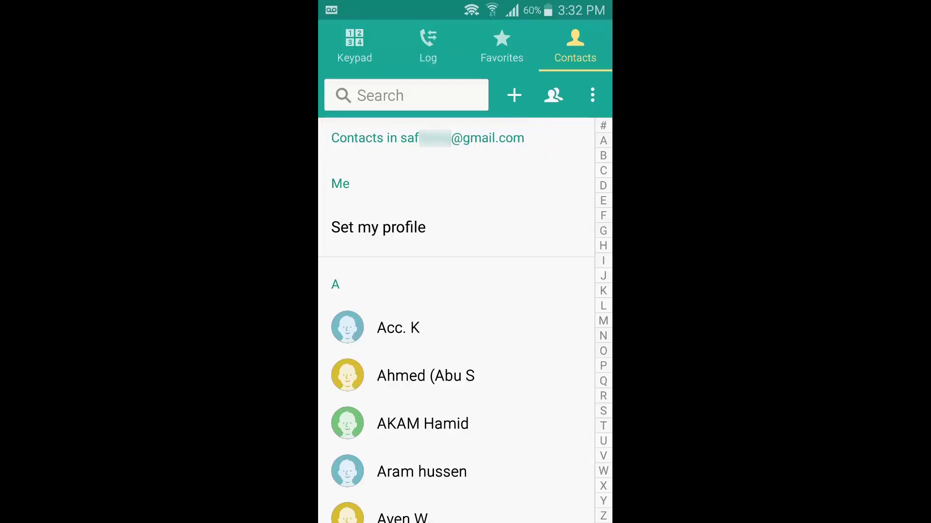
# Step: In a new contact form, change the save location from Device to Google
pyautogui.click(514, 96)
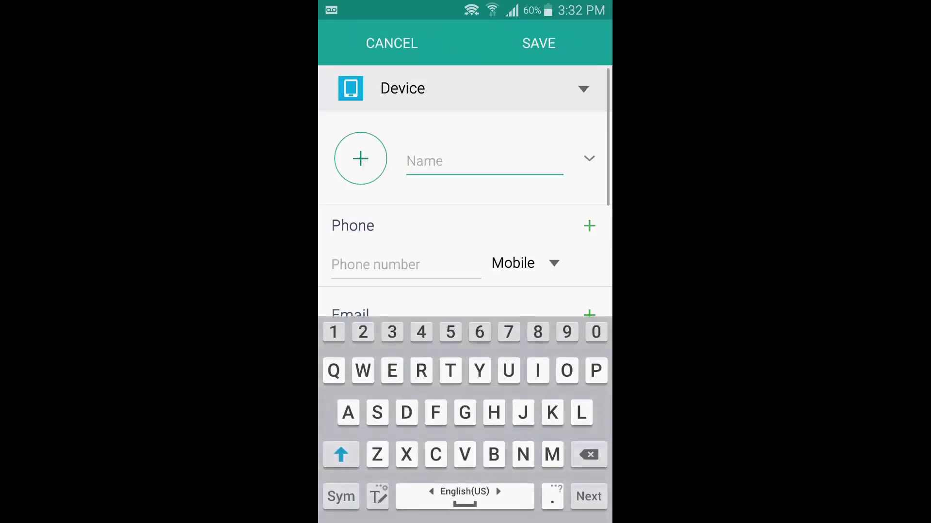
pyautogui.click(466, 88)
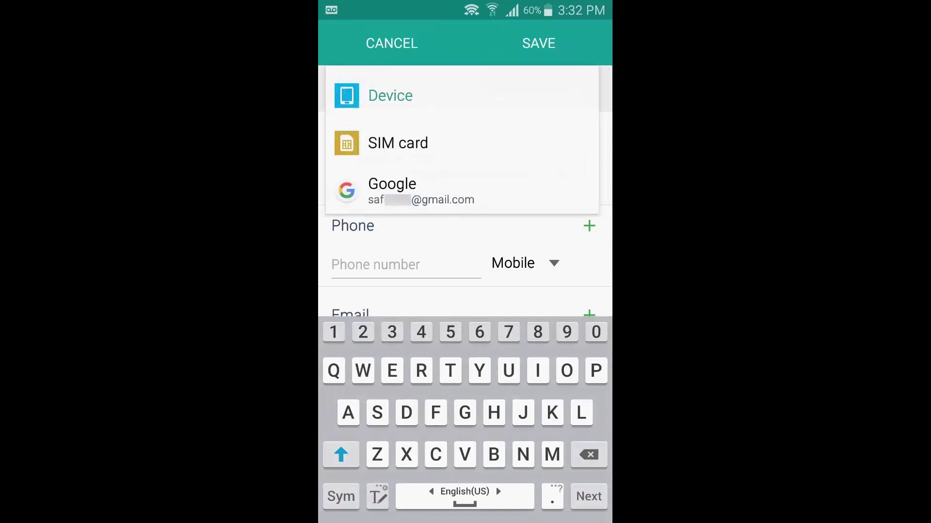
pyautogui.click(436, 191)
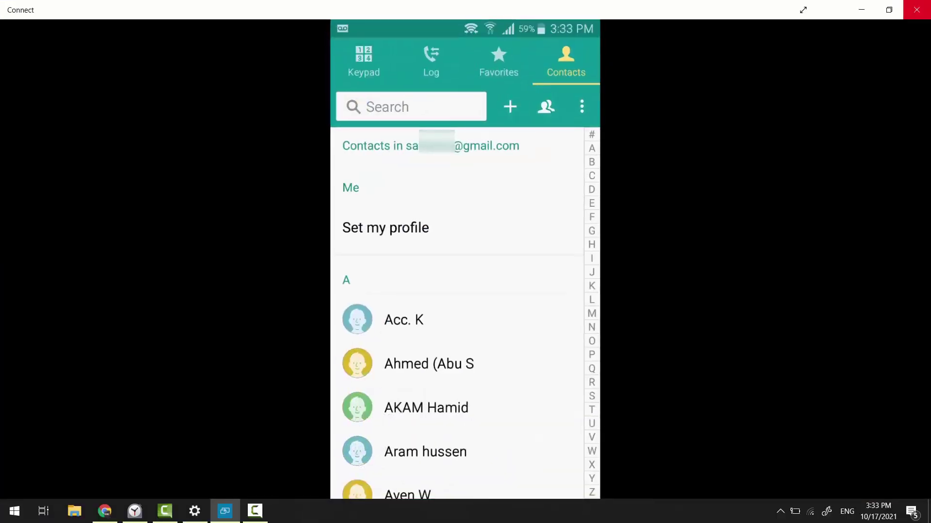
# Step: Switch to Chrome and reload contacts.google.com to show the synced contacts
pyautogui.click(105, 511)
pyautogui.click(52, 31)
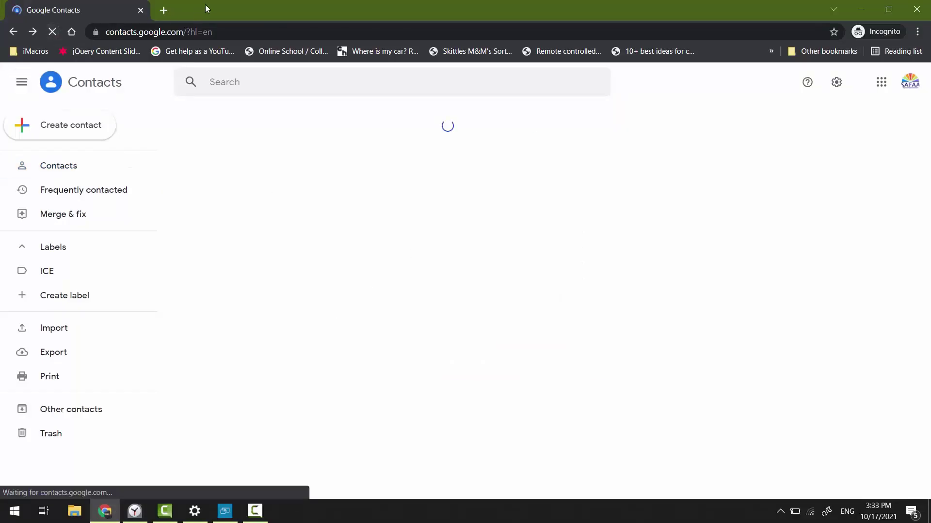